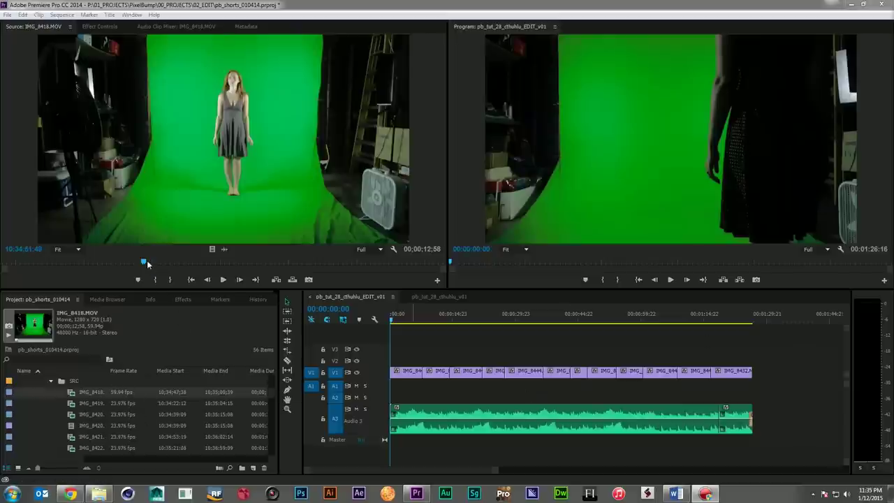
# Load the IMG_8418 clip in the source monitor and play it at its original speed.
pyautogui.moveTo(74, 394); pyautogui.dragTo(185, 99)
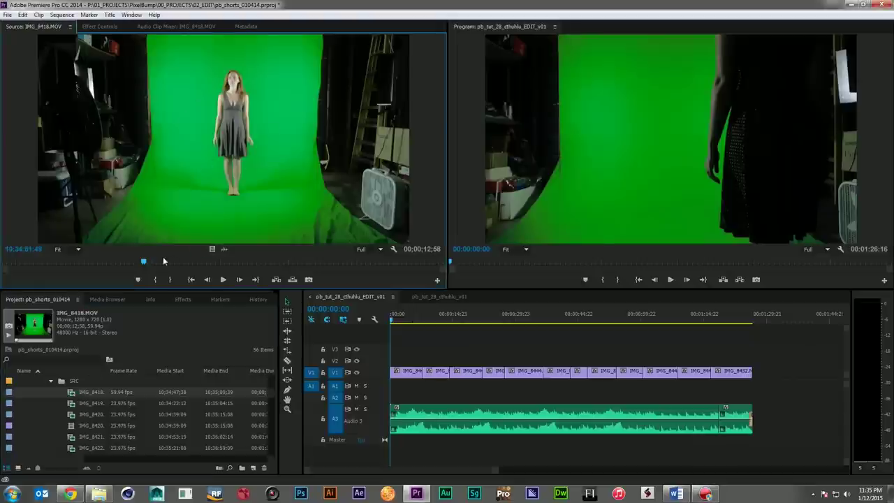
pyautogui.press('space')
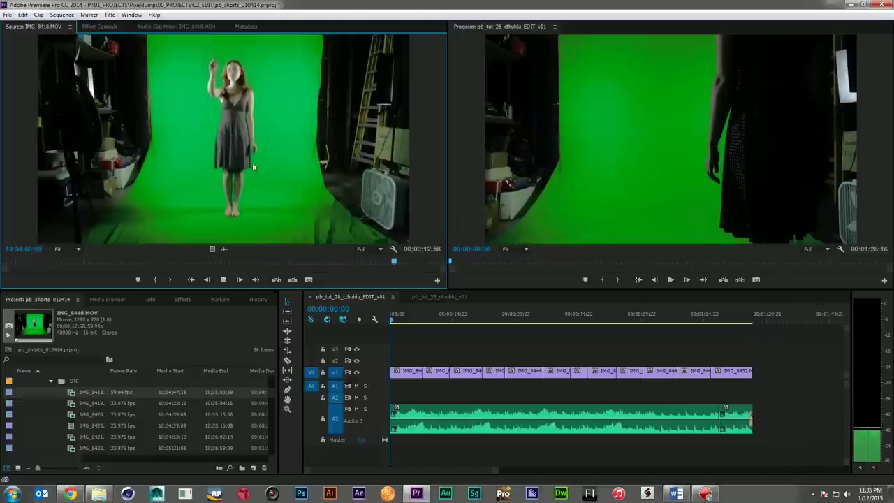
pyautogui.press('space')
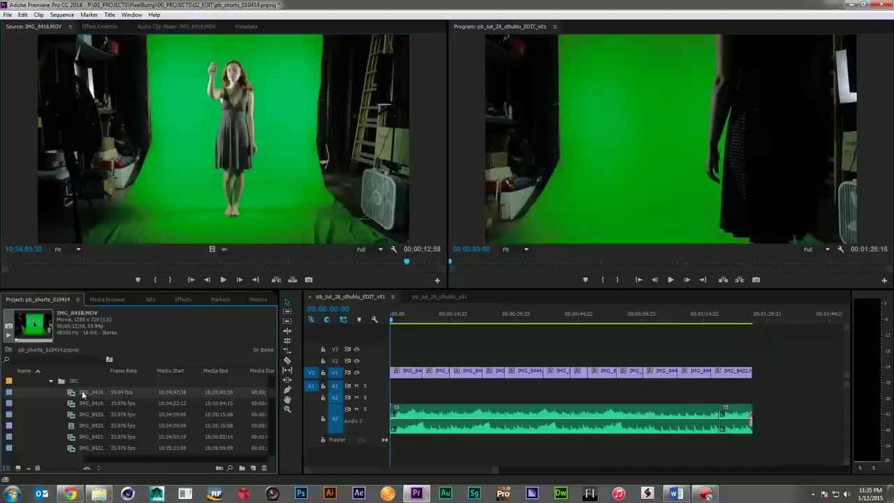
# Interpret the IMG_8418 footage with an assumed frame rate of 23.976 fps.
pyautogui.rightClick(82, 393)
pyautogui.moveTo(149, 74)
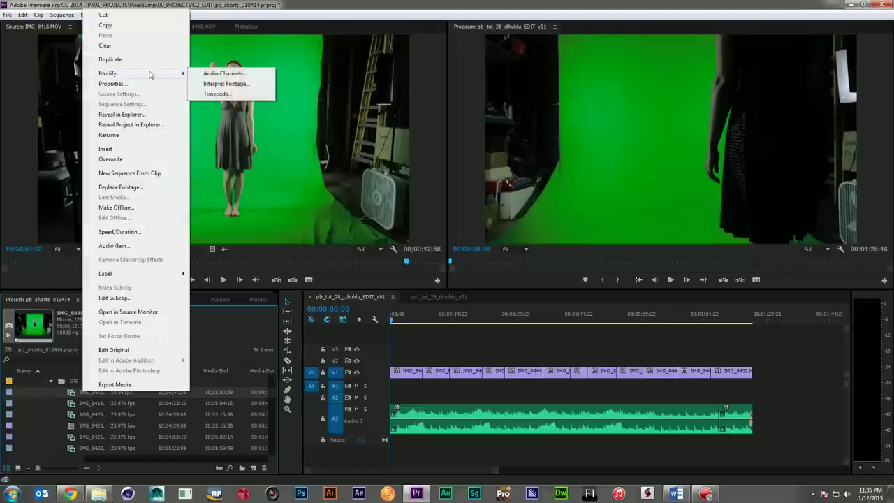
pyautogui.click(235, 84)
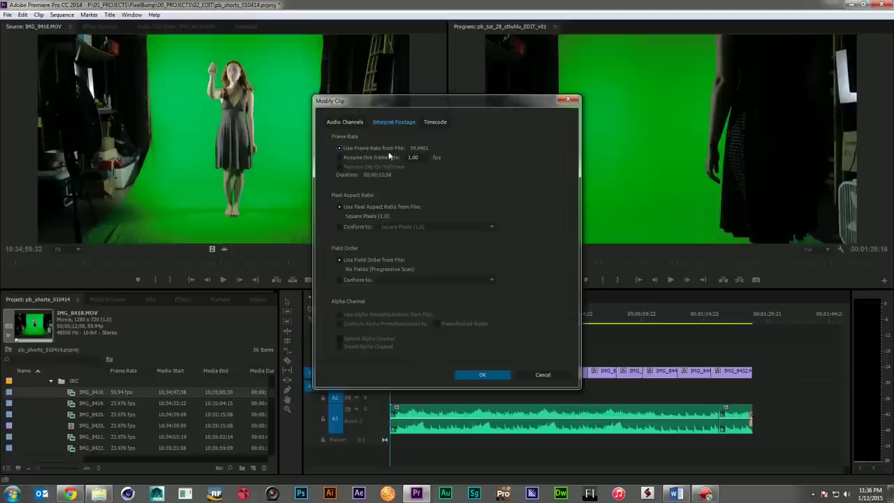
pyautogui.click(339, 157)
pyautogui.write('23.976')
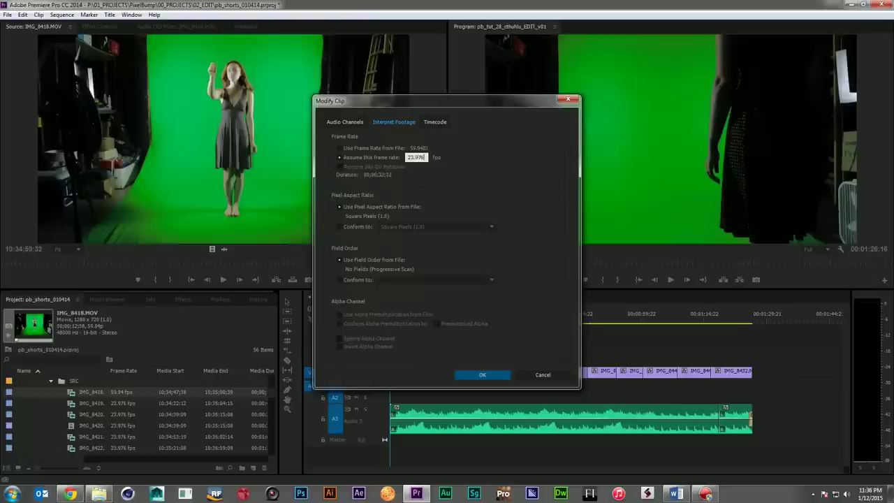
pyautogui.press('Return')
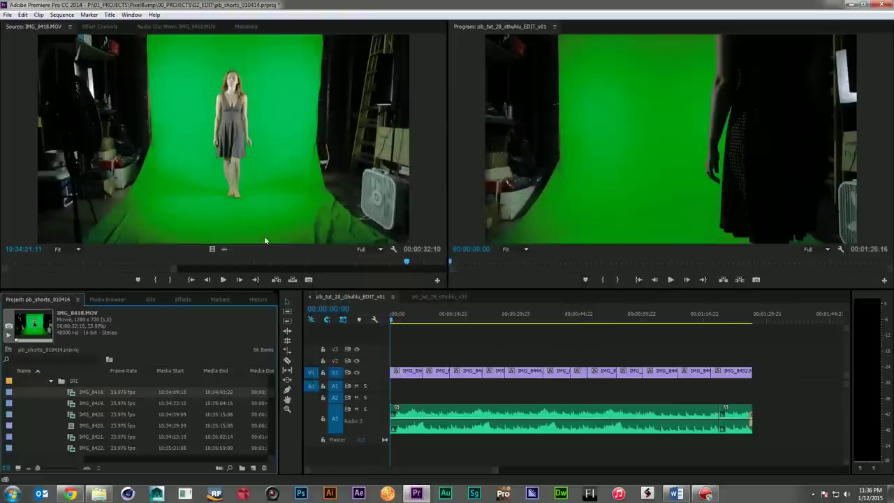
# Play the reinterpreted IMG_8418 clip from near its beginning to review the slow motion.
pyautogui.moveTo(216, 261); pyautogui.dragTo(174, 261)
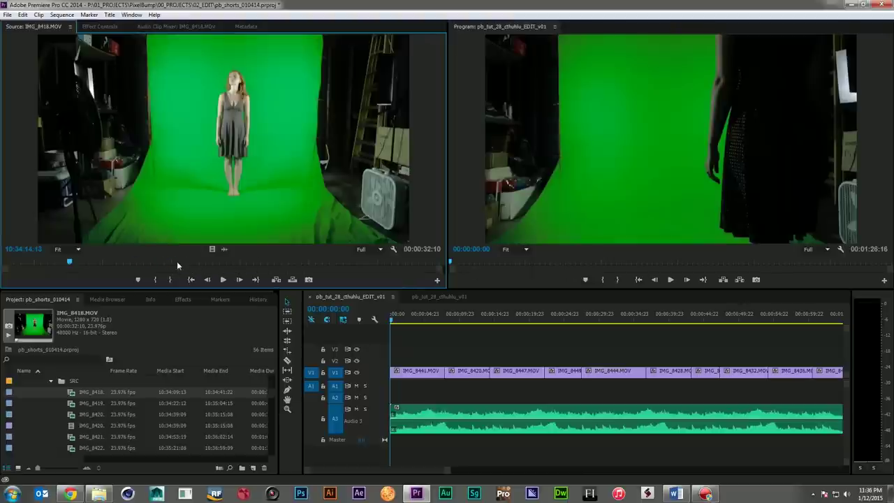
pyautogui.moveTo(177, 262); pyautogui.dragTo(173, 264)
pyautogui.press('space')
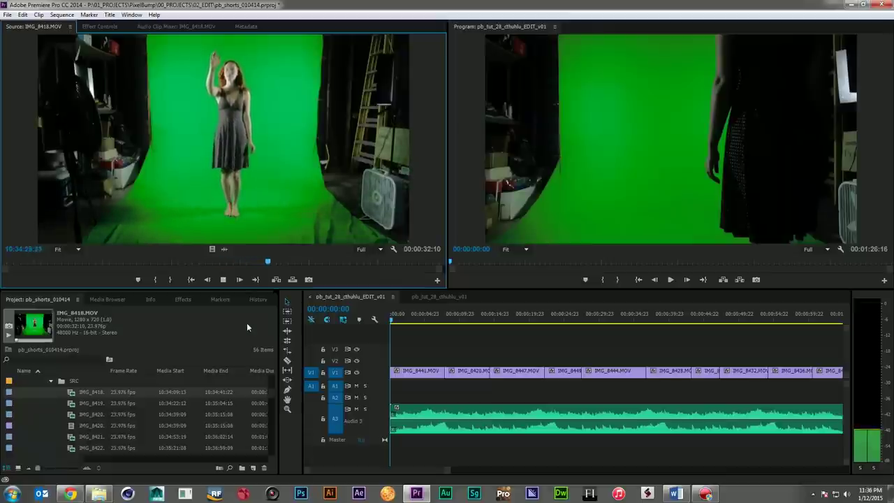
pyautogui.press('space')
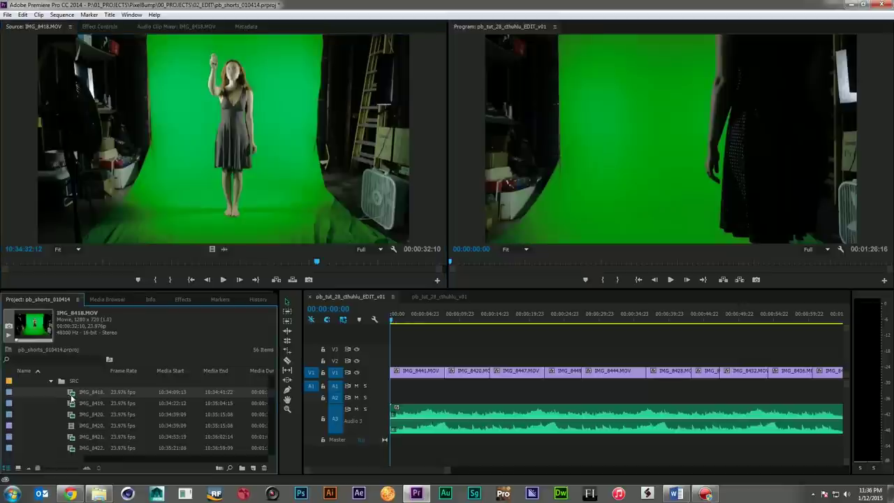
# Inspect the Interpret Footage settings for all the project's source clips at once, close them without changes and deselect the clips.
pyautogui.scroll(-2, 71, 397)
pyautogui.scroll(-10, 71, 397)
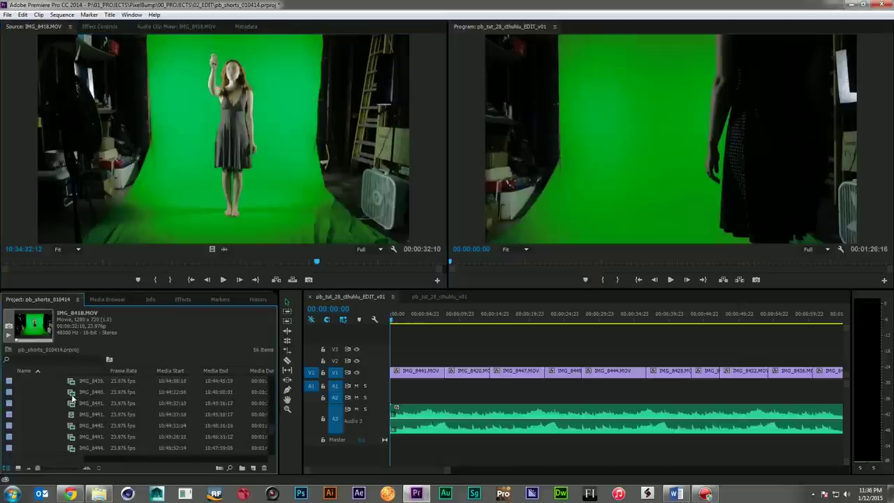
pyautogui.scroll(-1, 73, 402)
pyautogui.hotkey('ctrl', 'a')
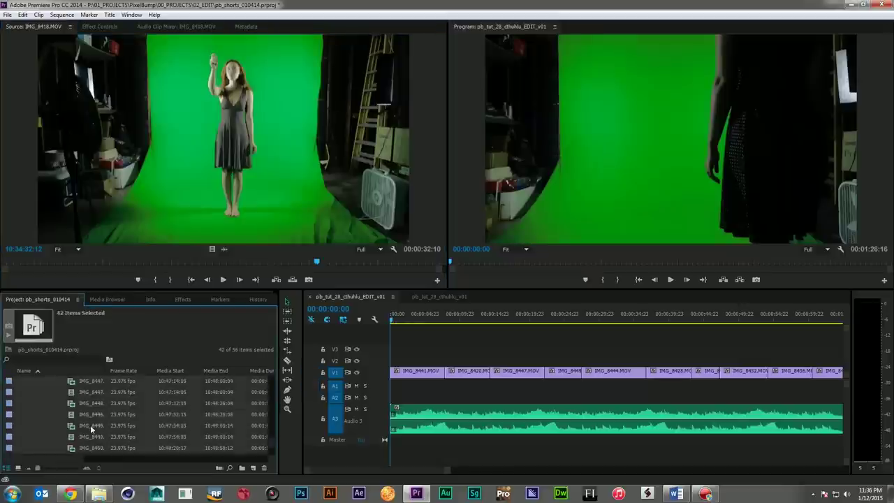
pyautogui.rightClick(89, 427)
pyautogui.moveTo(176, 271)
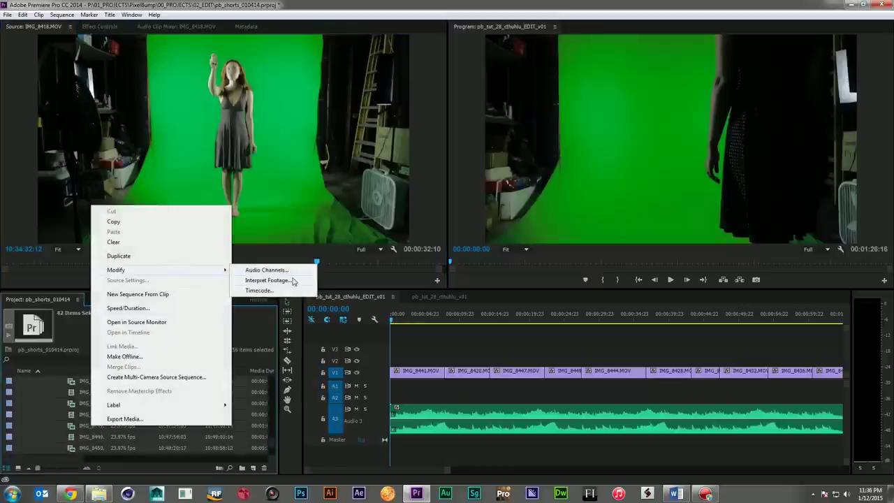
pyautogui.click(294, 280)
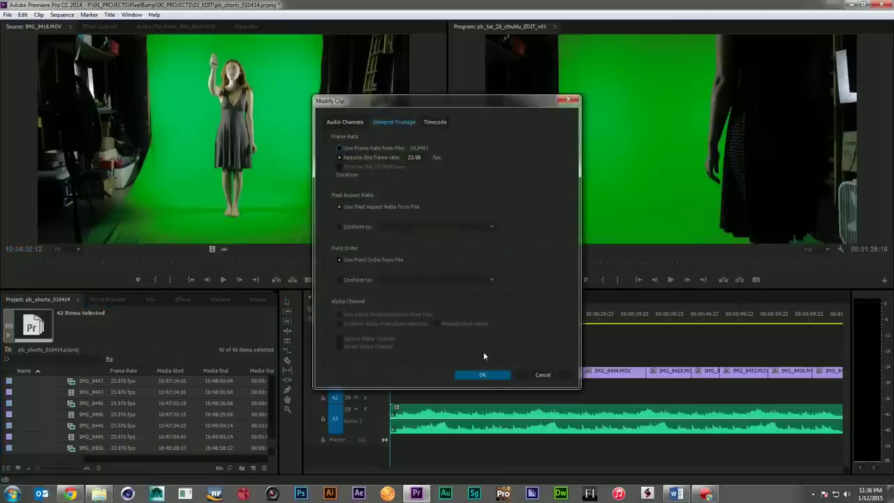
pyautogui.click(537, 374)
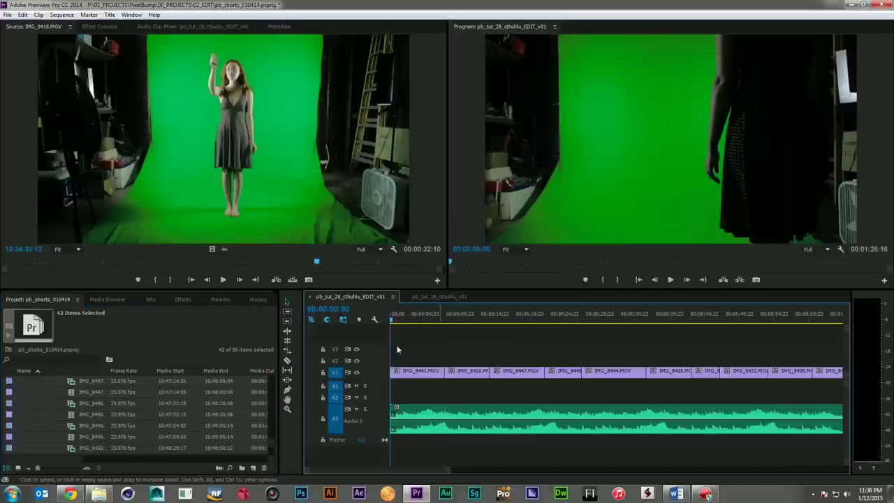
pyautogui.click(29, 405)
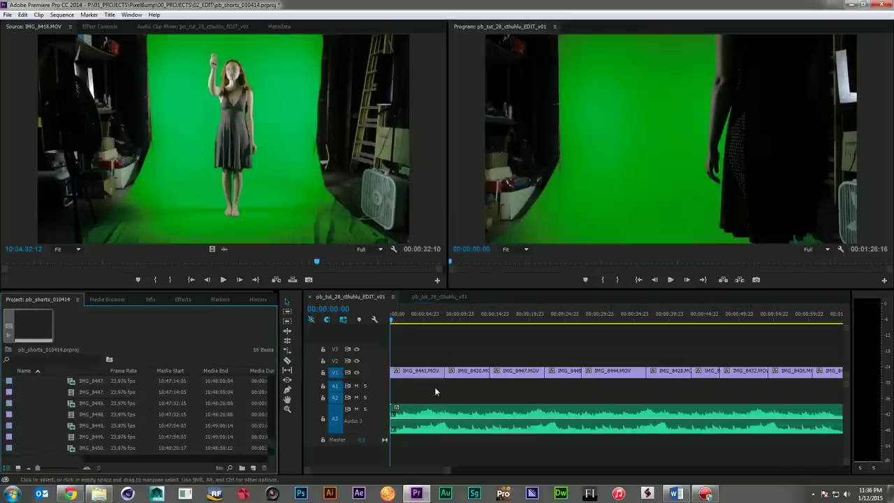
# Play the pb_tut_28_cthuhlu_EDIT_v01 sequence from its start to review the green-screen edit.
pyautogui.press('-')
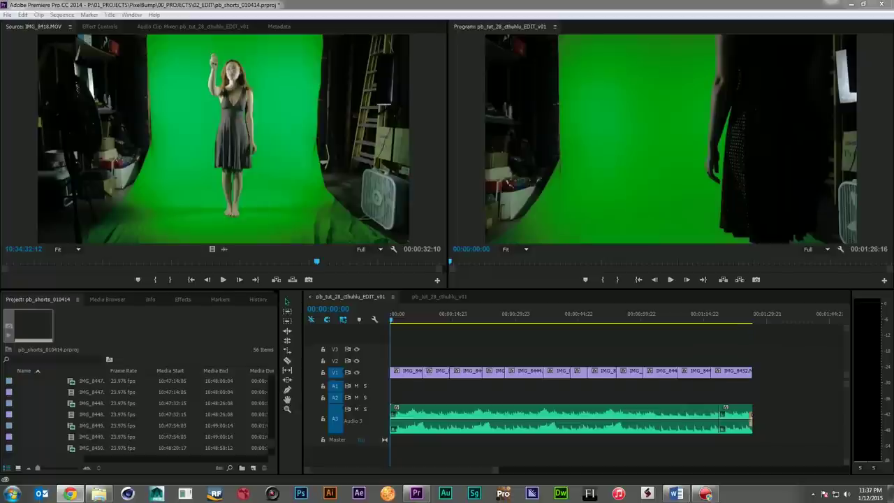
pyautogui.moveTo(893, 19); pyautogui.dragTo(499, 21)
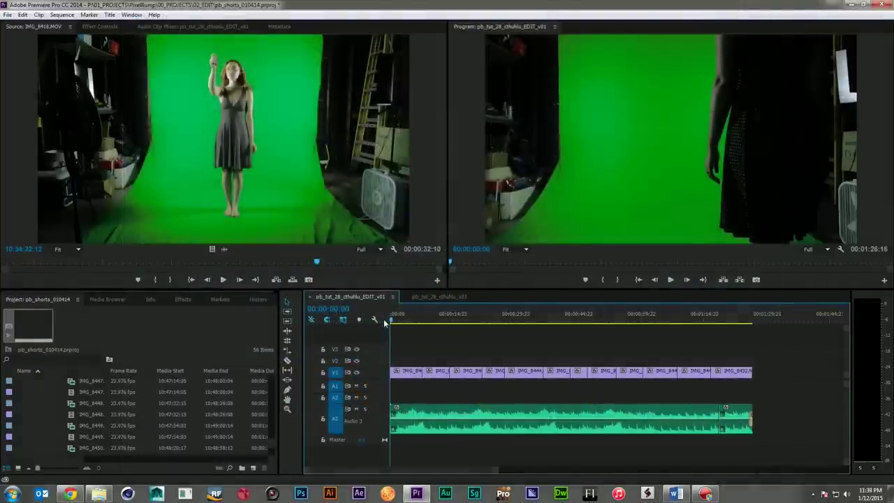
pyautogui.press('space')
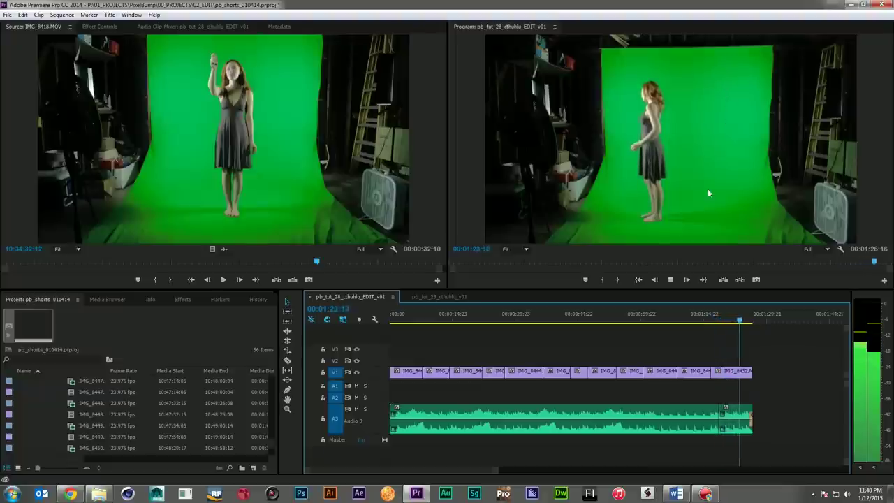
# Compare the raw edit sequence with the finished pb_tut_28_cthuhlu_v01 sequence at about 32 seconds.
pyautogui.click(524, 317)
pyautogui.moveTo(524, 318); pyautogui.dragTo(531, 318)
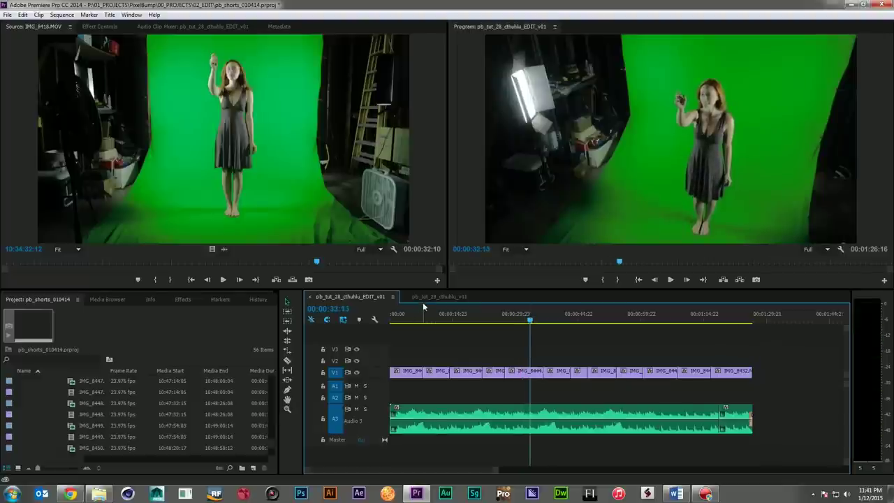
pyautogui.click(524, 317)
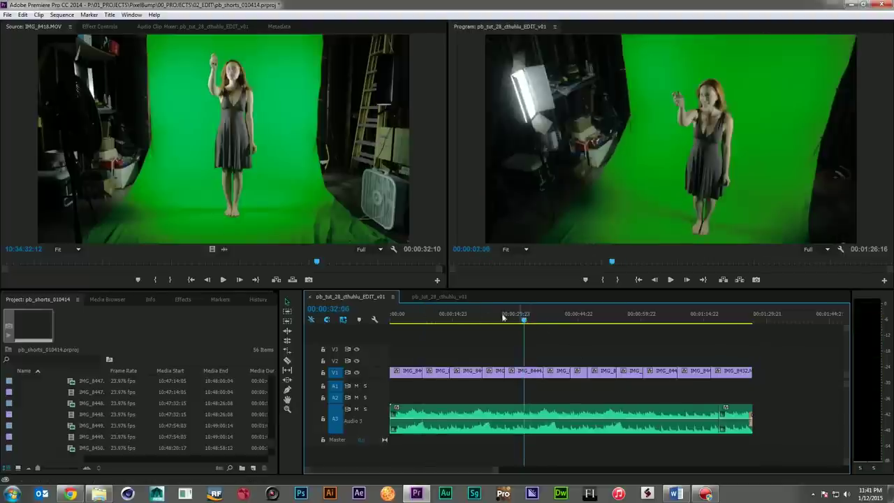
pyautogui.click(440, 296)
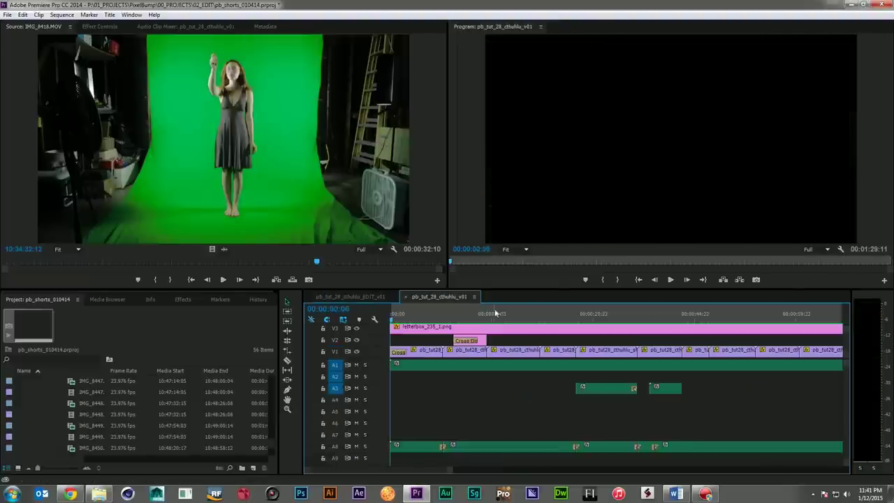
pyautogui.click(607, 322)
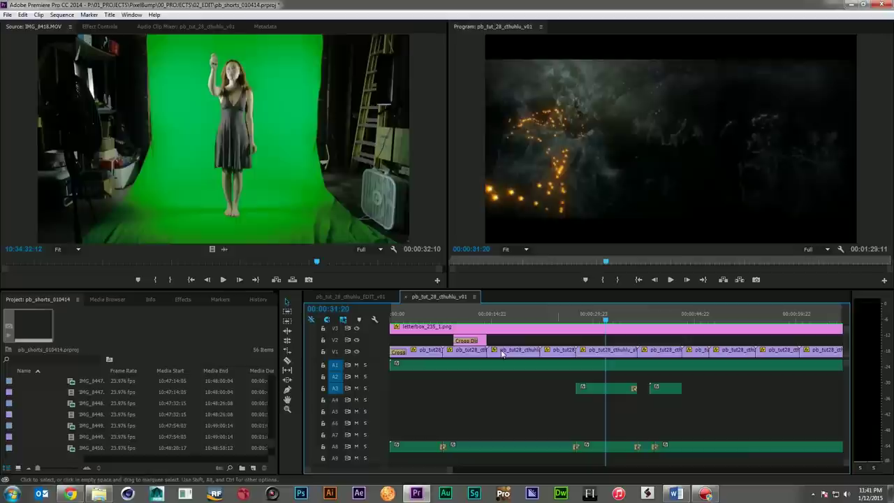
pyautogui.click(364, 294)
pyautogui.click(440, 299)
pyautogui.click(371, 297)
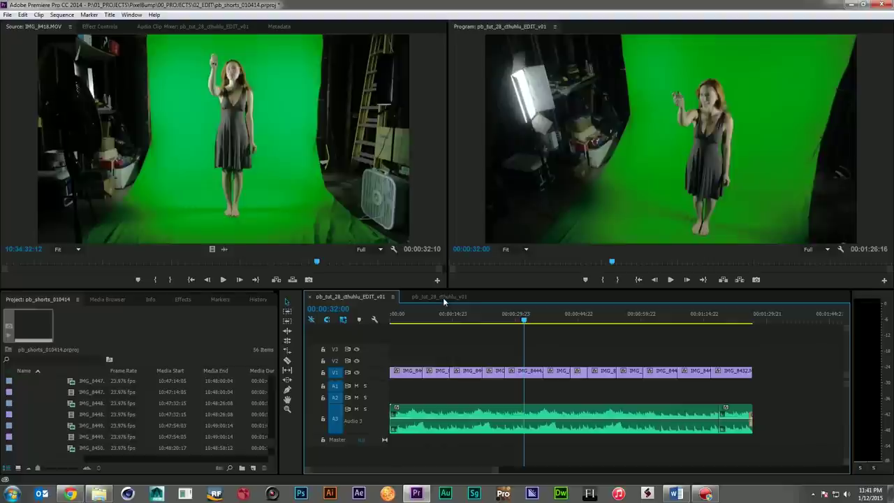
pyautogui.click(443, 297)
pyautogui.click(382, 298)
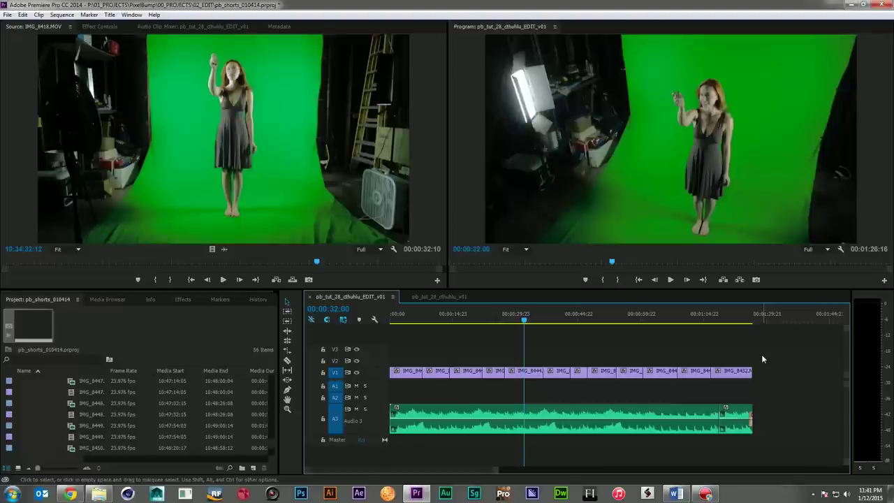
# Replace all the video clips on V1 of the raw edit sequence with a linked After Effects composition.
pyautogui.moveTo(762, 355); pyautogui.dragTo(404, 391)
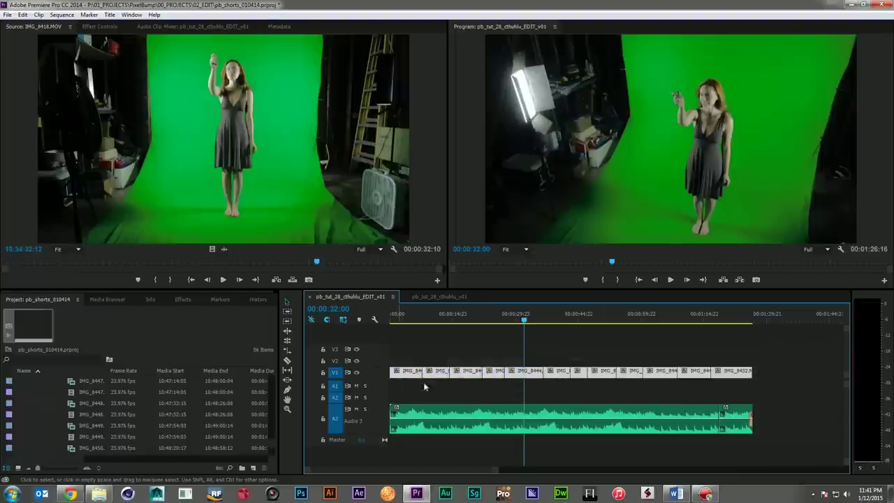
pyautogui.rightClick(557, 374)
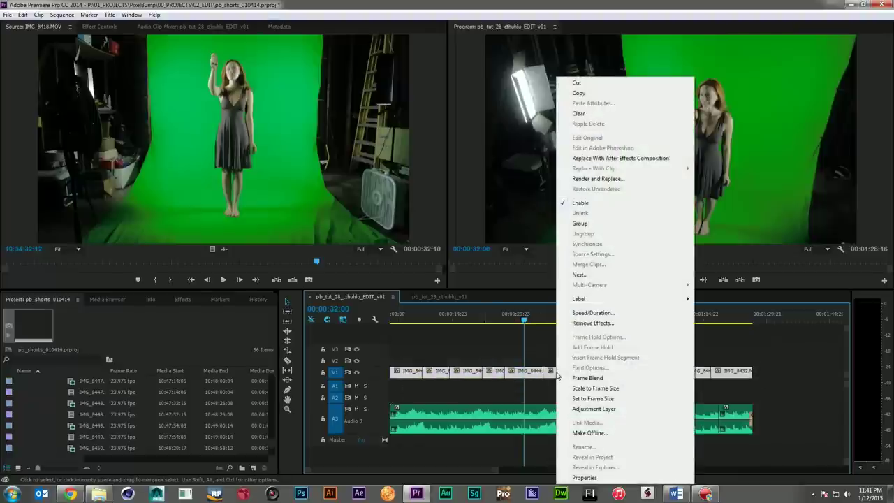
pyautogui.click(646, 163)
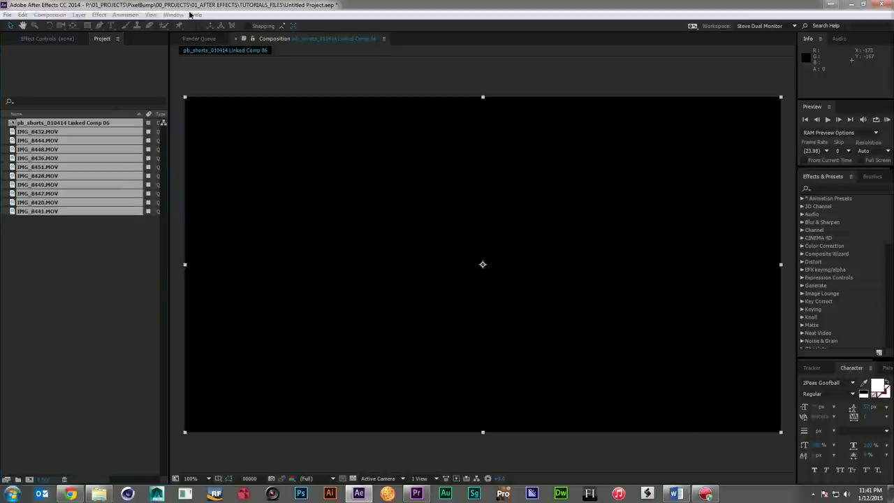
# Change the After Effects workspace to Standard.
pyautogui.click(173, 15)
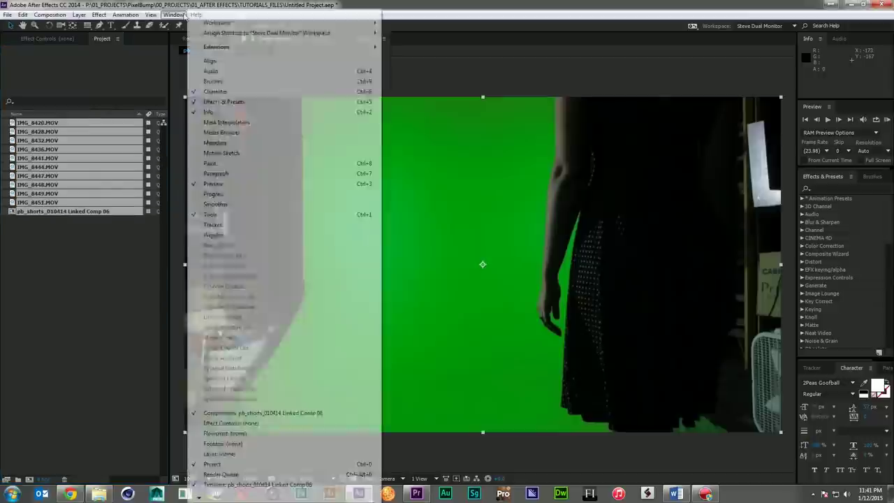
pyautogui.moveTo(211, 26)
pyautogui.click(420, 84)
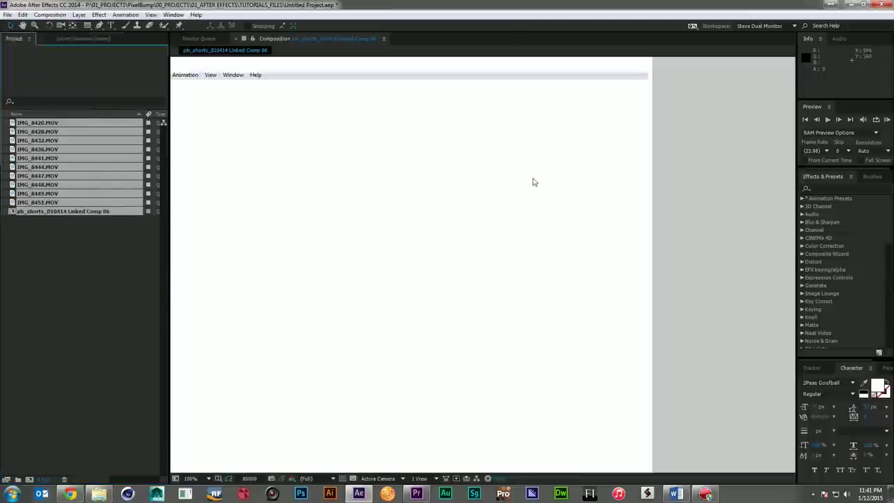
pyautogui.click(280, 460)
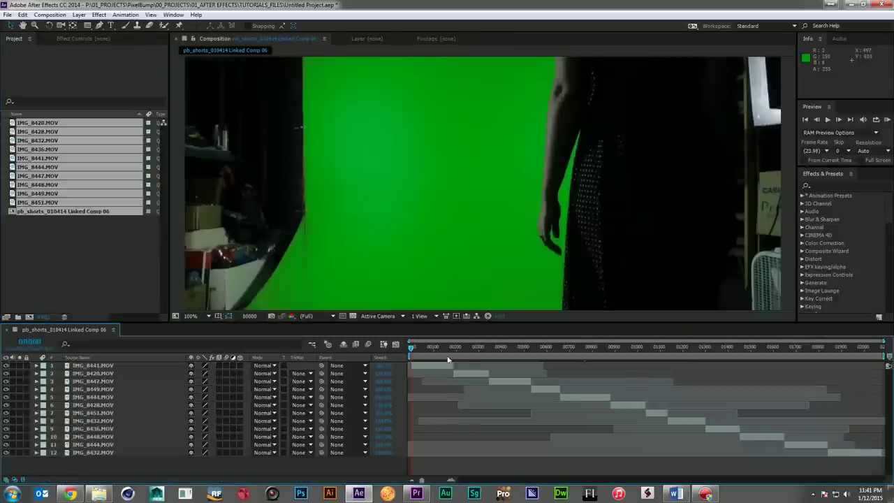
# Scrub through the linked composition to frame 573 and view it at 50% magnification.
pyautogui.moveTo(431, 355); pyautogui.dragTo(547, 352)
pyautogui.press(',')
pyautogui.press(',')
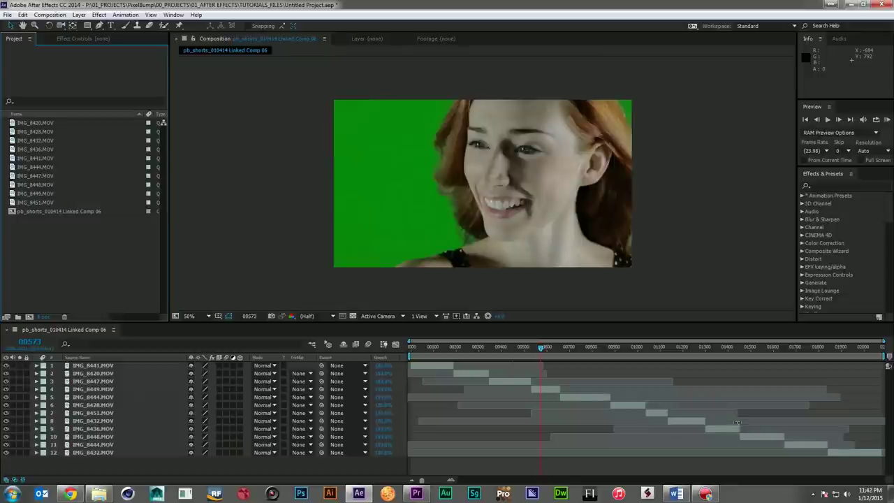
# Run the Trim Compose script on all twelve layers, using the comp folder name Trimmed Comps and 0 handle frames.
pyautogui.moveTo(122, 466); pyautogui.dragTo(99, 269)
pyautogui.click(8, 15)
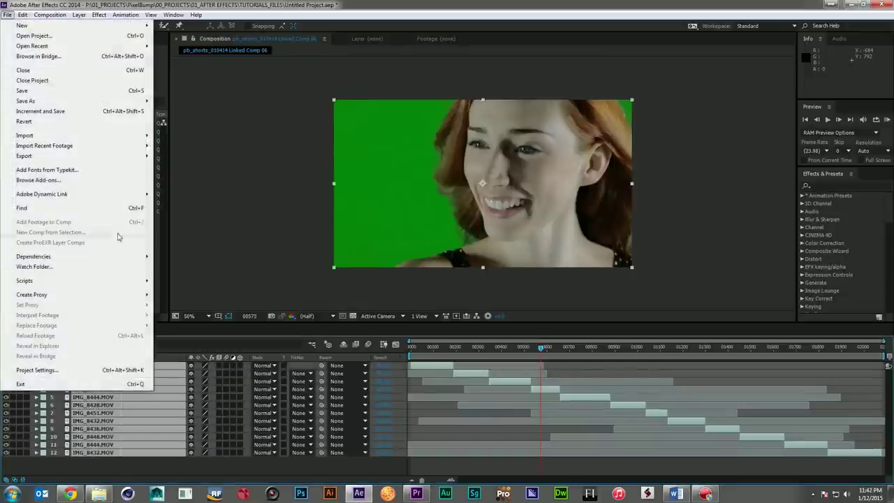
pyautogui.moveTo(126, 261)
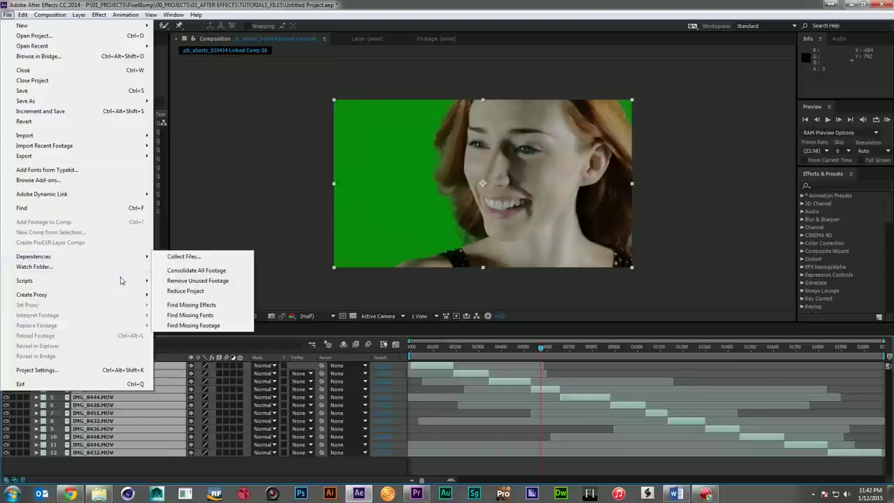
pyautogui.moveTo(120, 280)
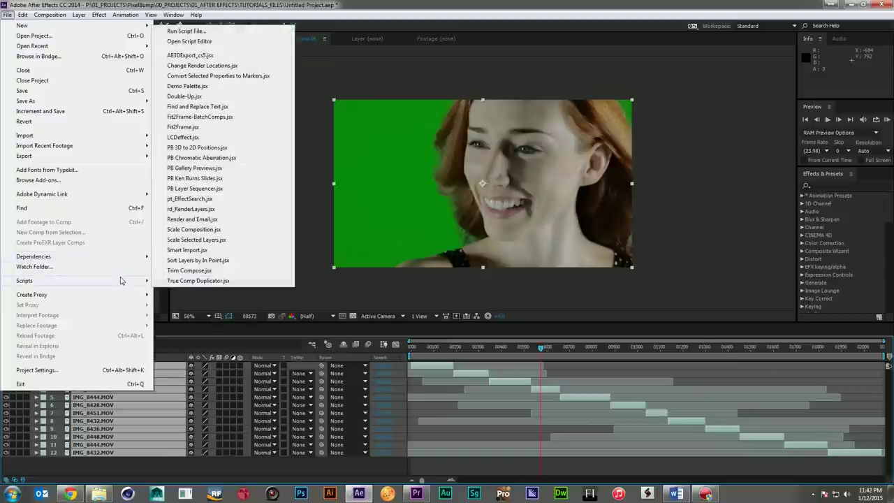
pyautogui.click(189, 271)
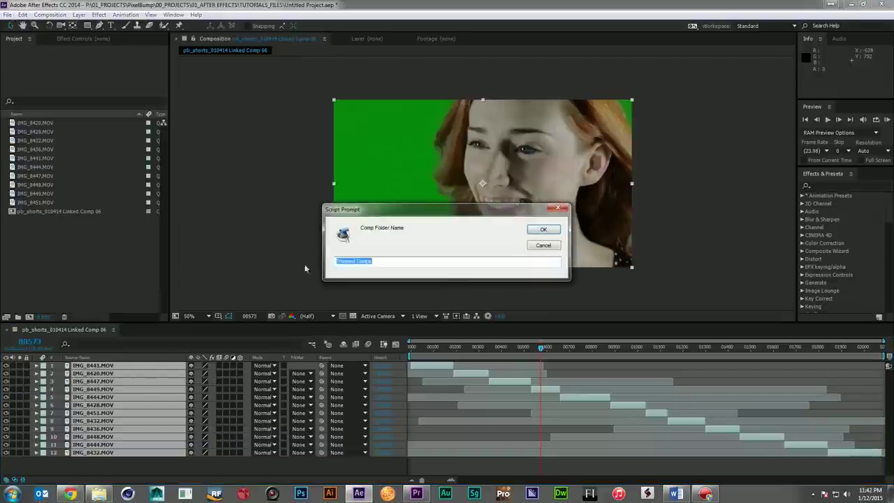
pyautogui.click(541, 230)
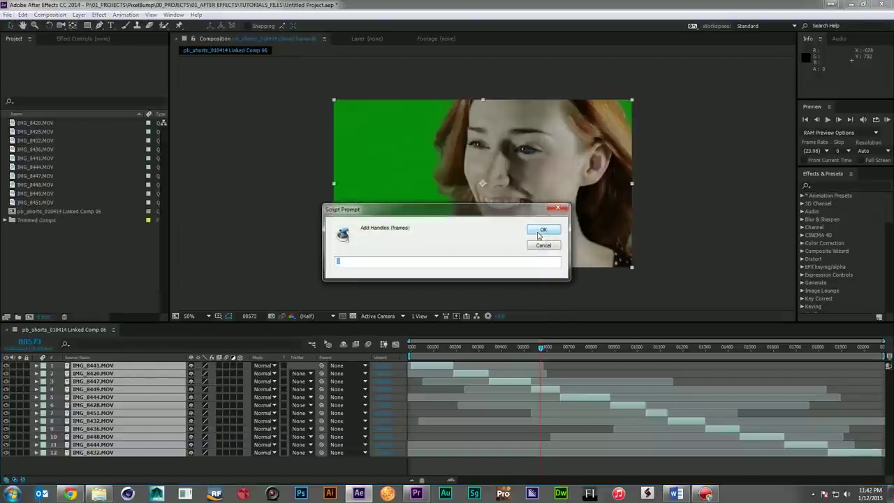
pyautogui.click(539, 235)
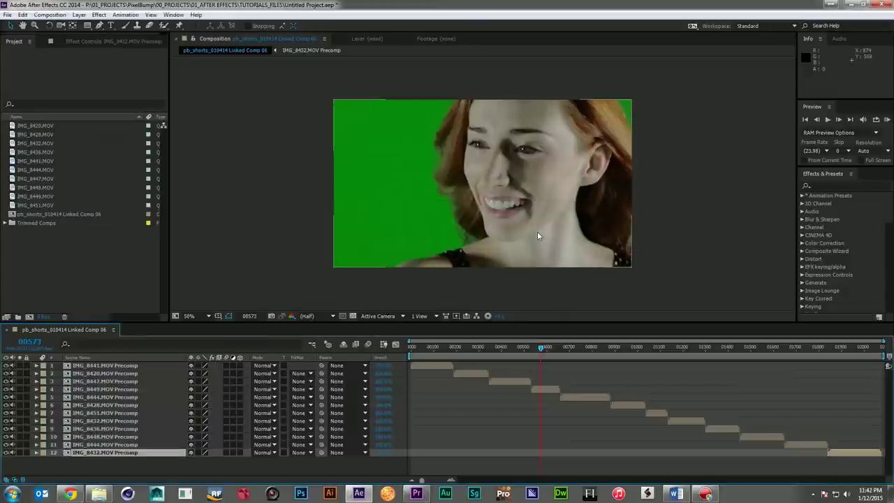
# Scrub the linked composition, inspect the footage inside the IMG_8447.MOV precomp, and return to the linked composition.
pyautogui.moveTo(427, 350); pyautogui.dragTo(518, 357)
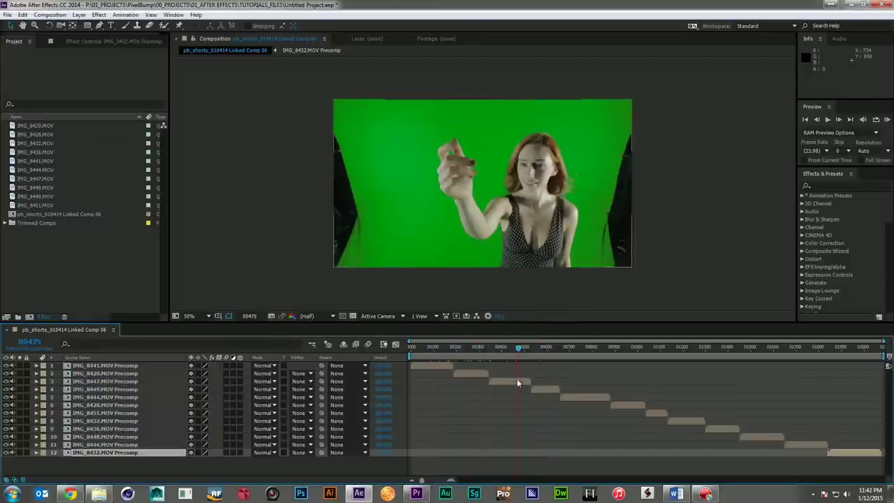
pyautogui.doubleClick(517, 380)
pyautogui.moveTo(581, 349); pyautogui.dragTo(594, 349)
pyautogui.press('Home')
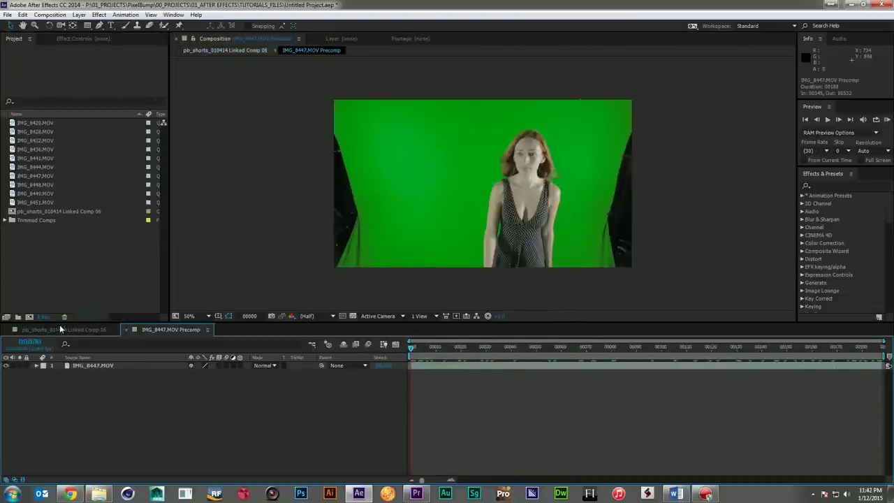
pyautogui.click(61, 329)
# Reveal the first layer's source precomp, IMG_8441.MOV Precomp, in the project and rename it shot_01.
pyautogui.rightClick(108, 366)
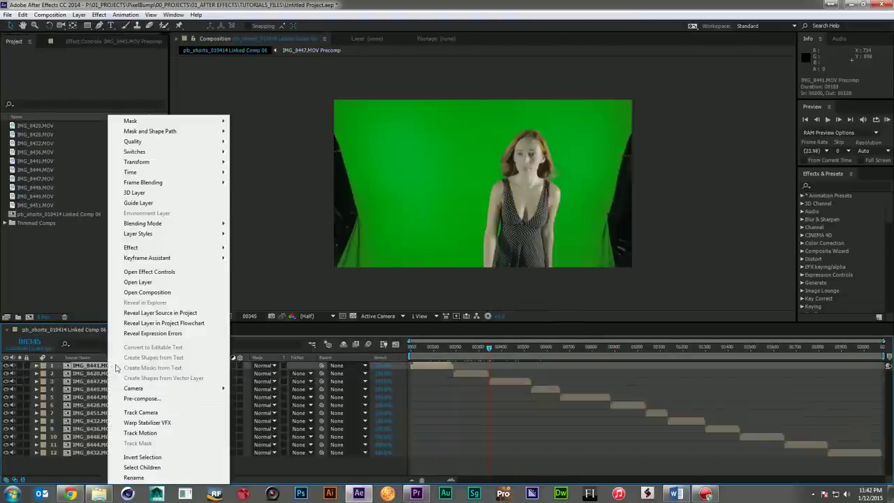
pyautogui.click(182, 313)
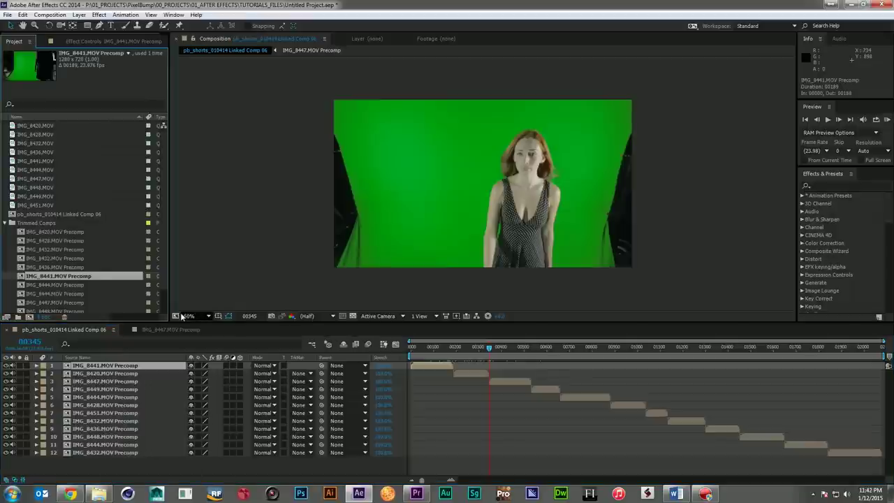
pyautogui.press('Return')
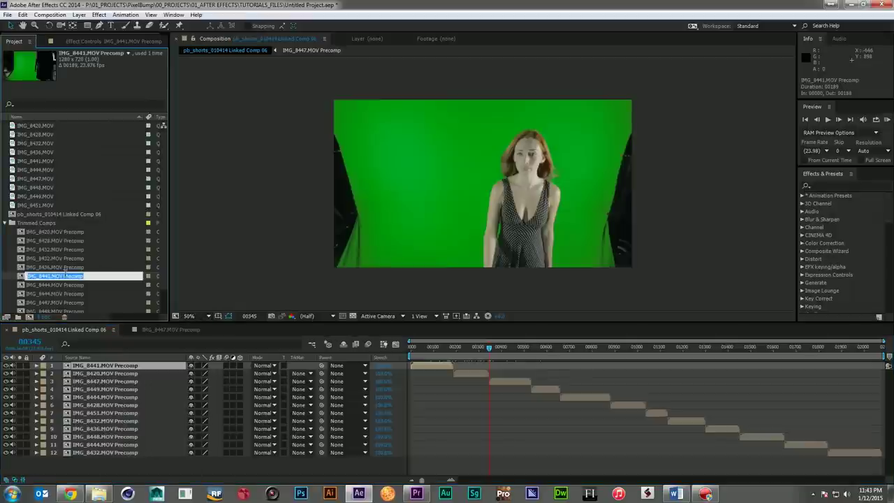
pyautogui.write('shot_01')
pyautogui.press('Return')
# Reveal the second layer's source precomp, IMG_8420.MOV Precomp, in the project and rename it shot_02.
pyautogui.rightClick(121, 374)
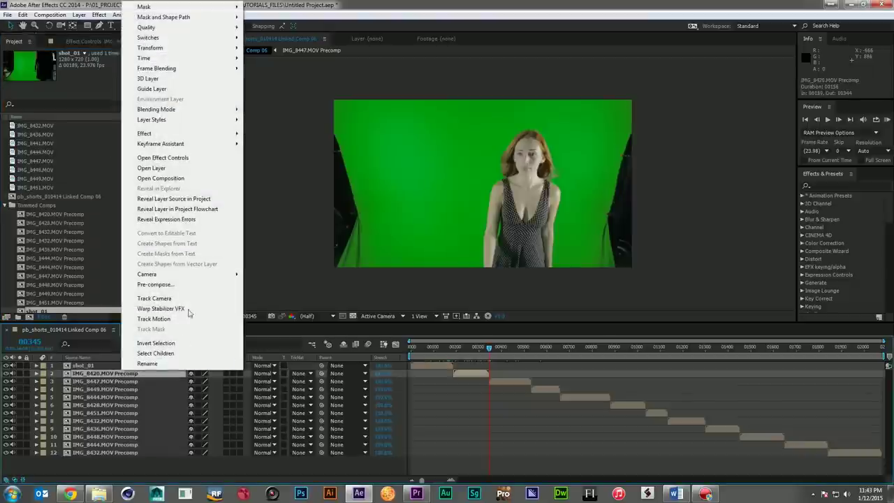
pyautogui.click(211, 199)
pyautogui.press('Return')
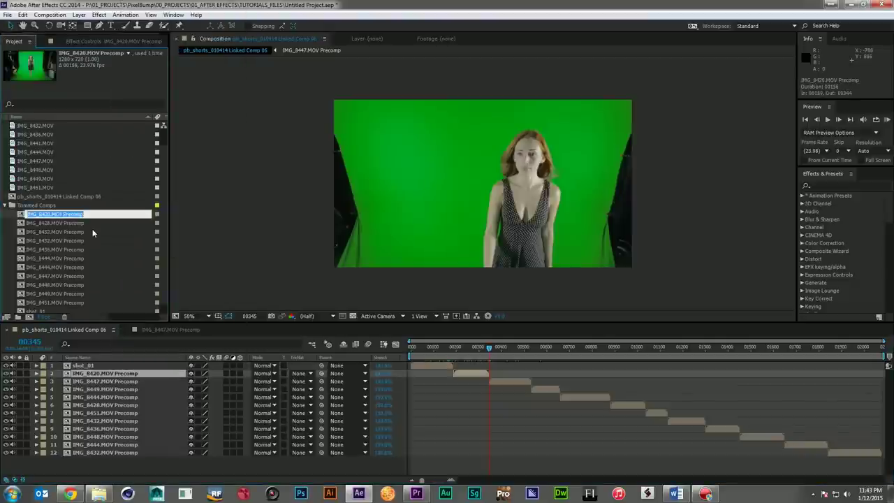
pyautogui.write('shot_02')
pyautogui.press('Return')
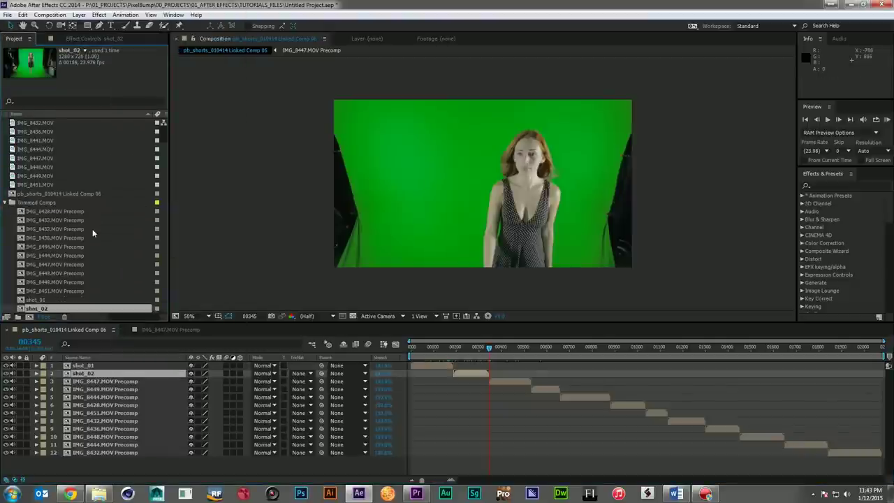
pyautogui.click(499, 460)
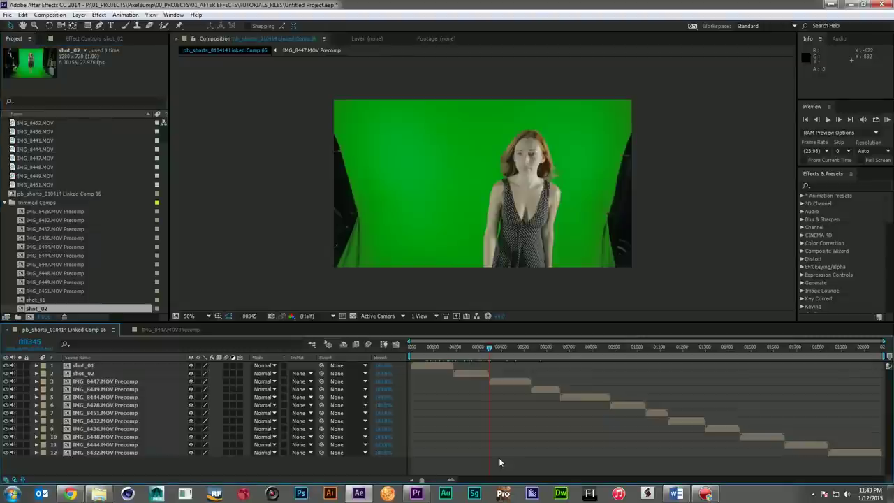